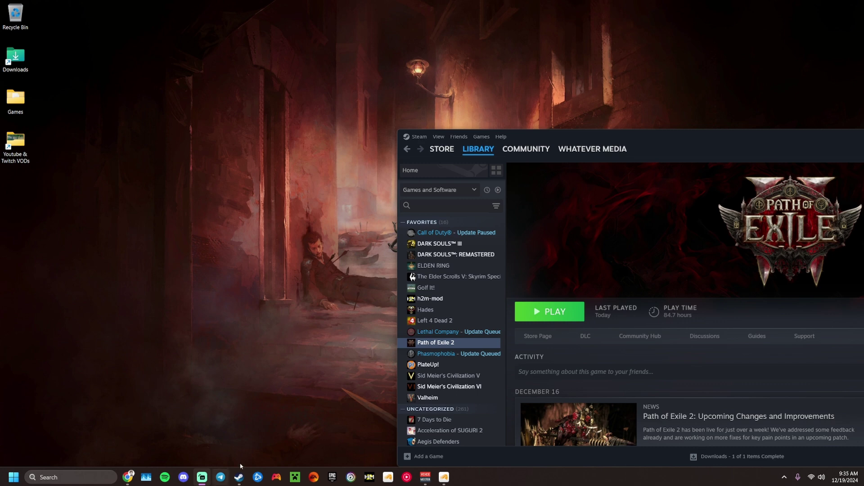
- Launch Path of Exile 2 and let it load to the login screen with the Washington, D.C. (US) gateway
{"action": "left_click", "coordinate": [569, 319]}
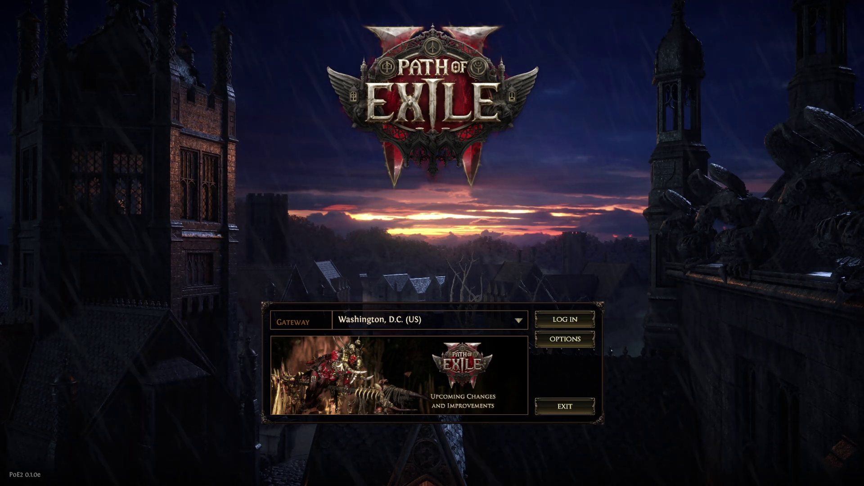
- Bring up Task Manager over the game and move its window up and to the right
{"action": "key", "text": "ctrl+shift+Escape"}
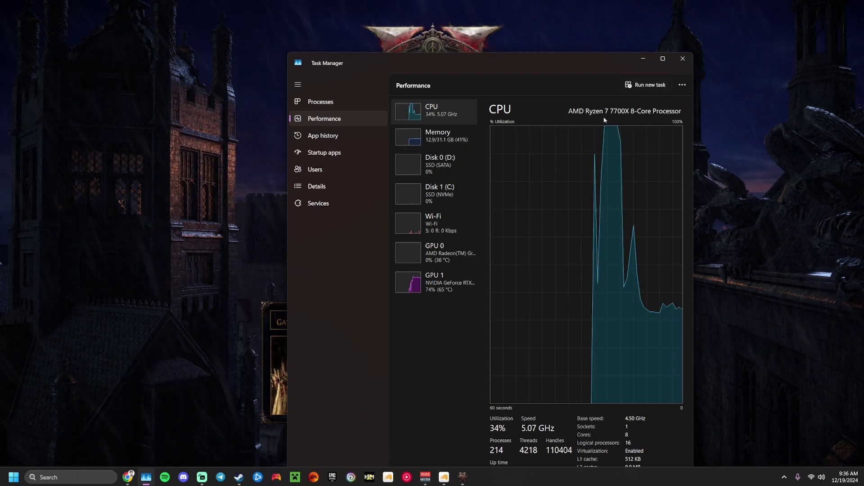
{"action": "left_click_drag", "start_coordinate": [576, 63], "coordinate": [688, 73]}
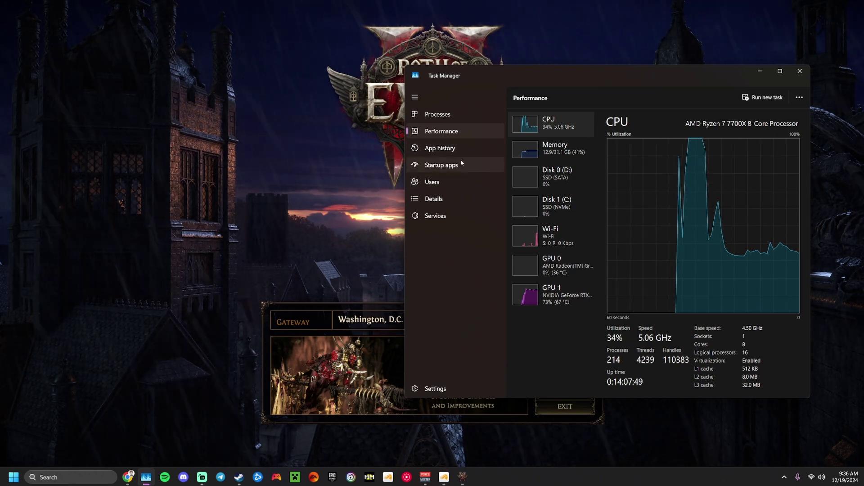
- Reopen Task Manager from the taskbar and go to PathOfExileSteam.exe on the Details page
{"action": "left_click", "coordinate": [450, 118]}
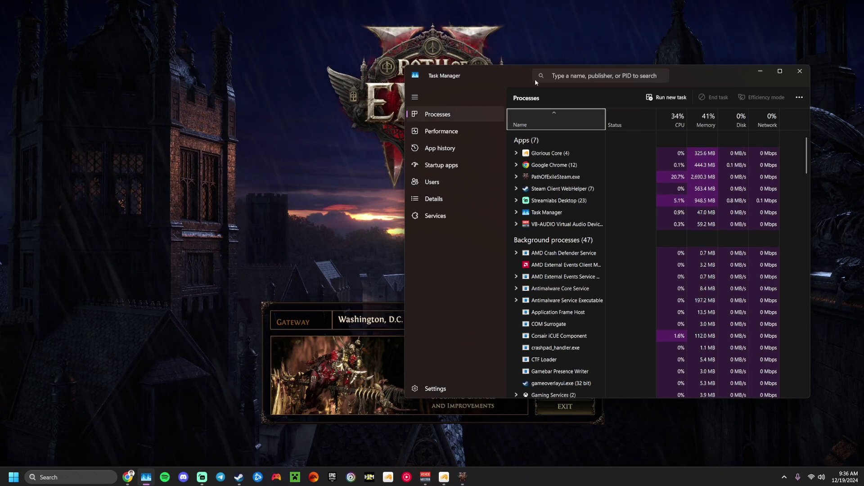
{"action": "right_click", "coordinate": [603, 176]}
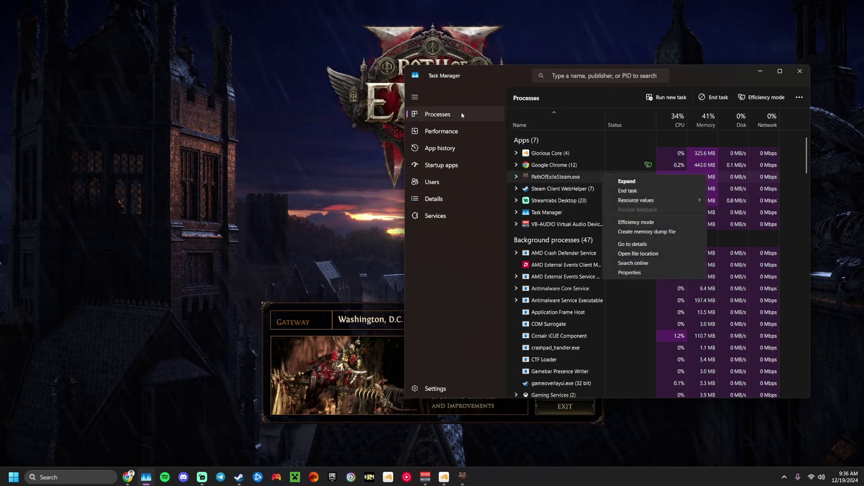
{"action": "key", "text": "Escape"}
{"action": "left_click", "coordinate": [799, 71]}
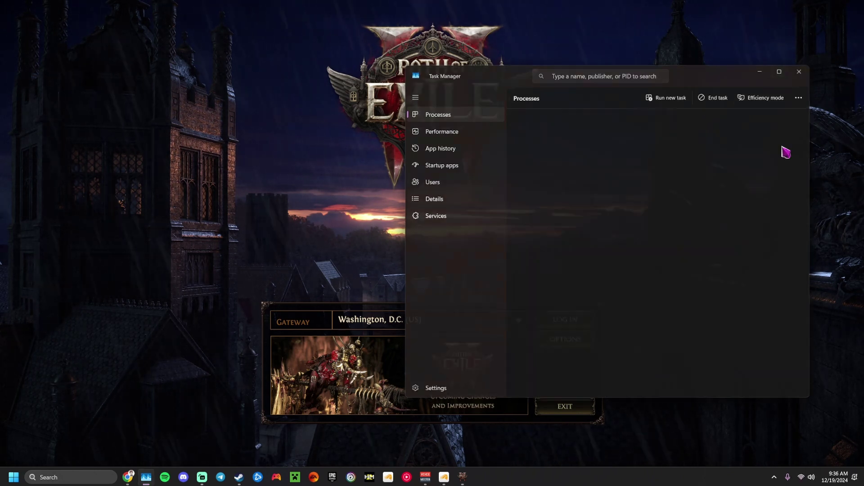
{"action": "right_click", "coordinate": [536, 479]}
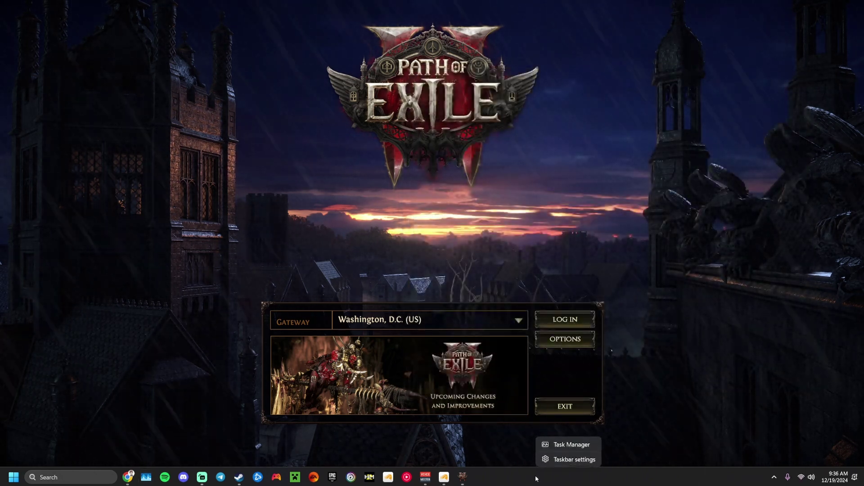
{"action": "left_click", "coordinate": [568, 449]}
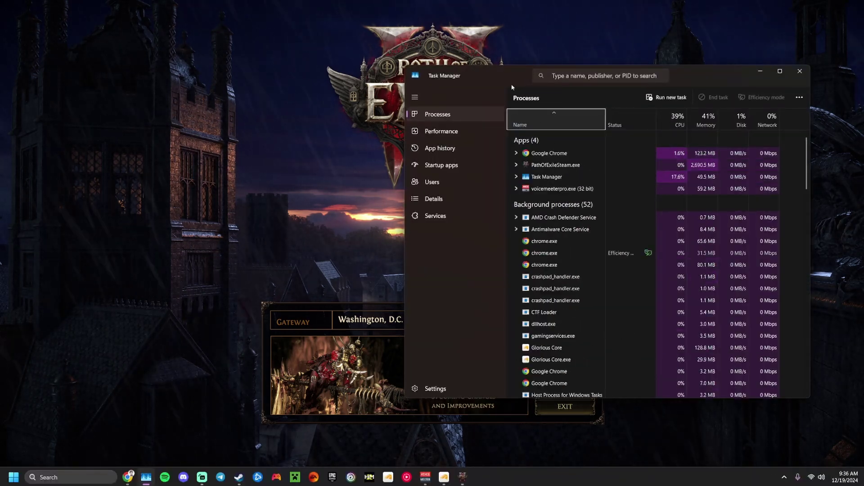
{"action": "right_click", "coordinate": [594, 165]}
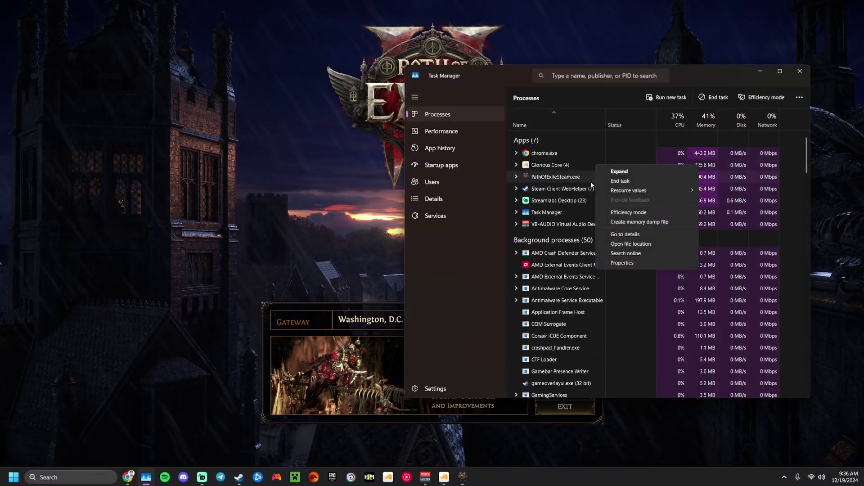
{"action": "left_click", "coordinate": [641, 236]}
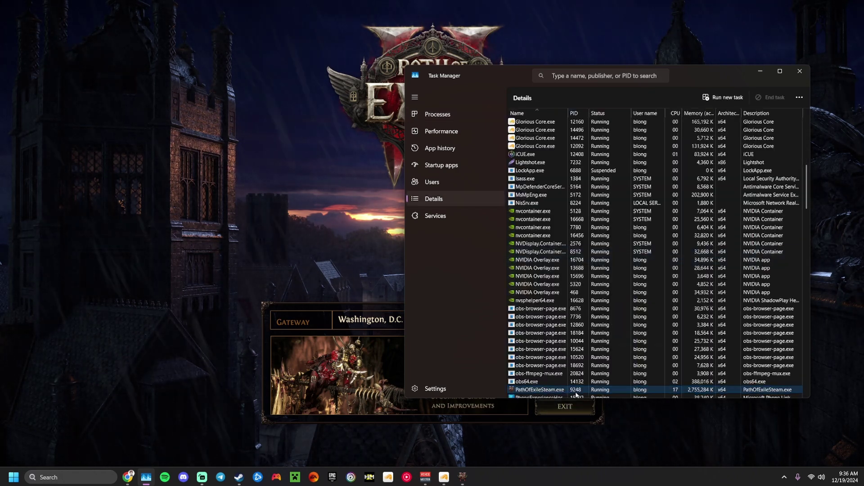
- Open Set affinity for PathOfExileSteam.exe, showing All Processors (CPU 0–15) allowed
{"action": "right_click", "coordinate": [577, 392]}
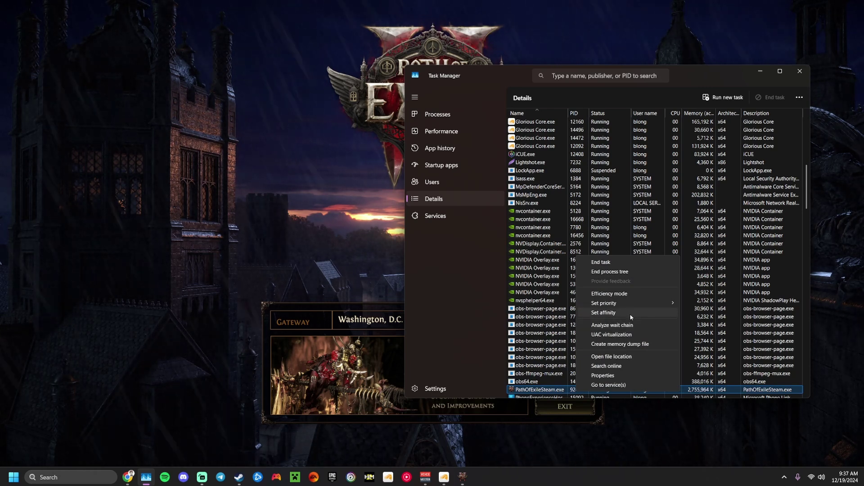
{"action": "left_click", "coordinate": [630, 315]}
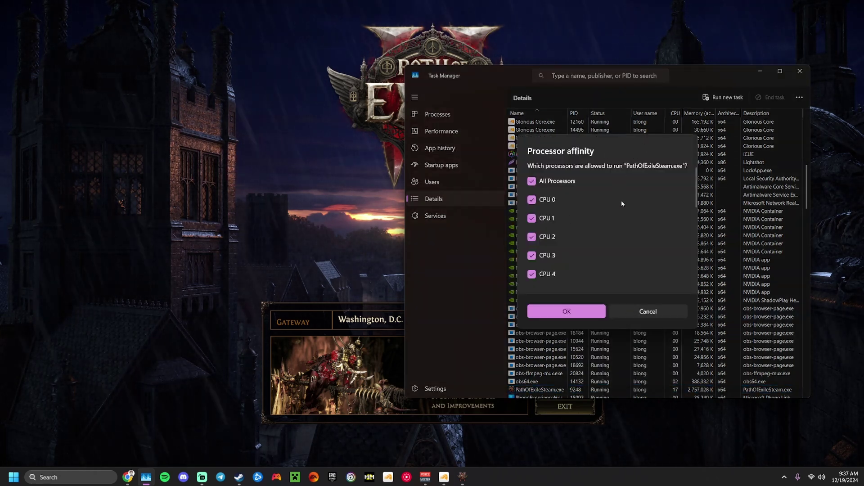
{"action": "mouse_move", "coordinate": [695, 201]}
{"action": "left_mouse_down"}
{"action": "mouse_move", "coordinate": [697, 273]}
{"action": "mouse_move", "coordinate": [694, 192]}
{"action": "left_mouse_up"}
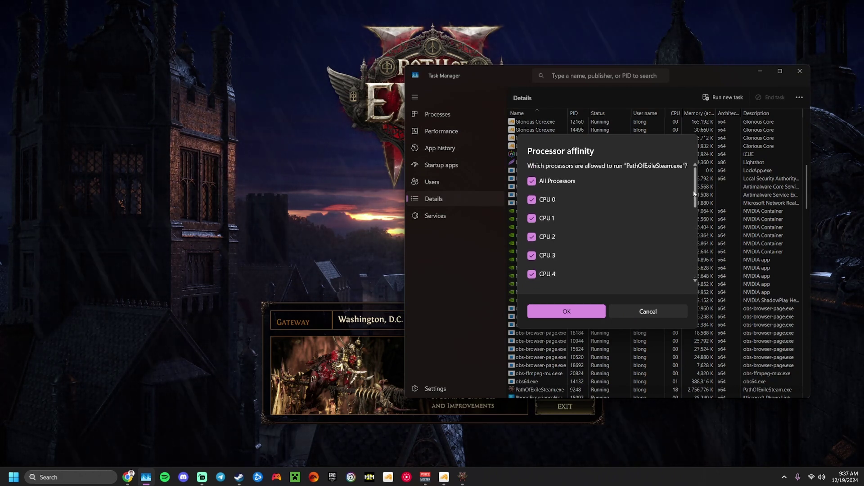
{"action": "left_click_drag", "start_coordinate": [693, 193], "coordinate": [695, 282]}
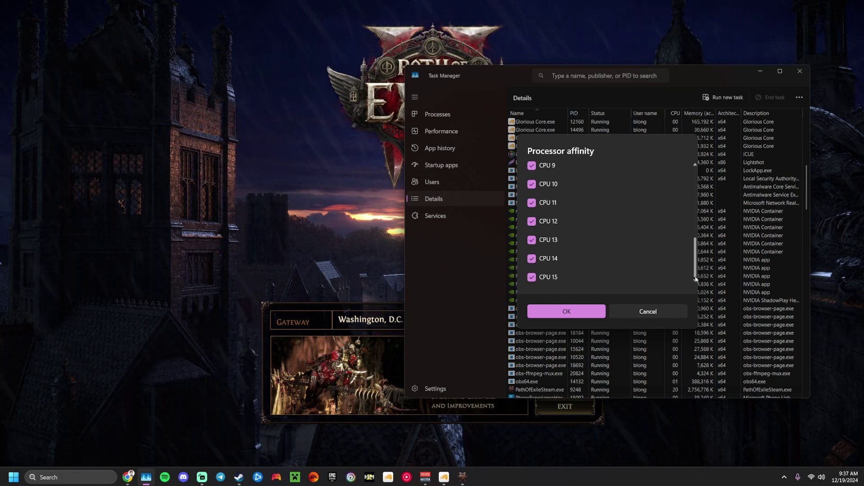
{"action": "scroll", "coordinate": [696, 279], "scroll_direction": "up", "scroll_amount": 5}
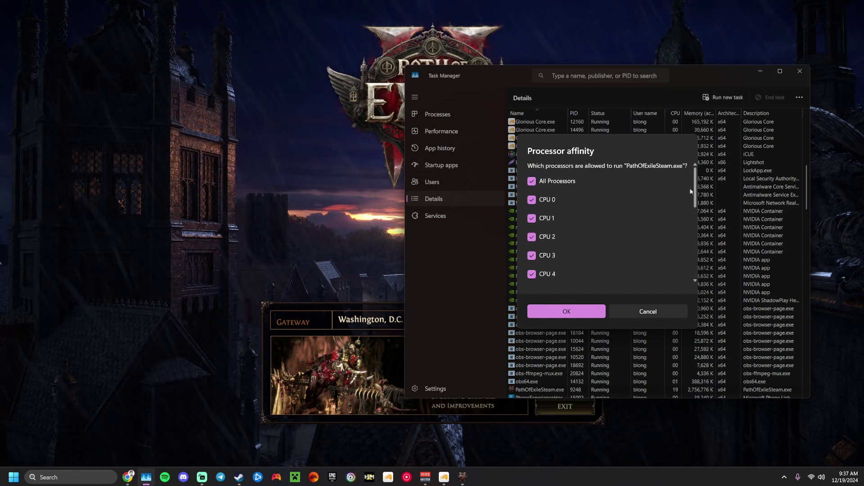
{"action": "scroll", "coordinate": [695, 279], "scroll_direction": "down", "scroll_amount": 5}
{"action": "scroll", "coordinate": [630, 238], "scroll_direction": "up", "scroll_amount": 5}
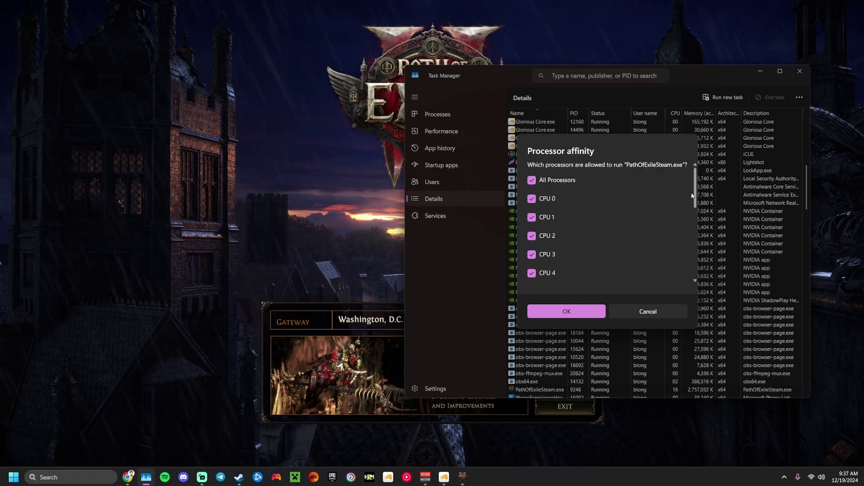
- Uncheck CPU 0–3, keep CPU 4–15, and apply the new affinity with OK
{"action": "left_click", "coordinate": [532, 200]}
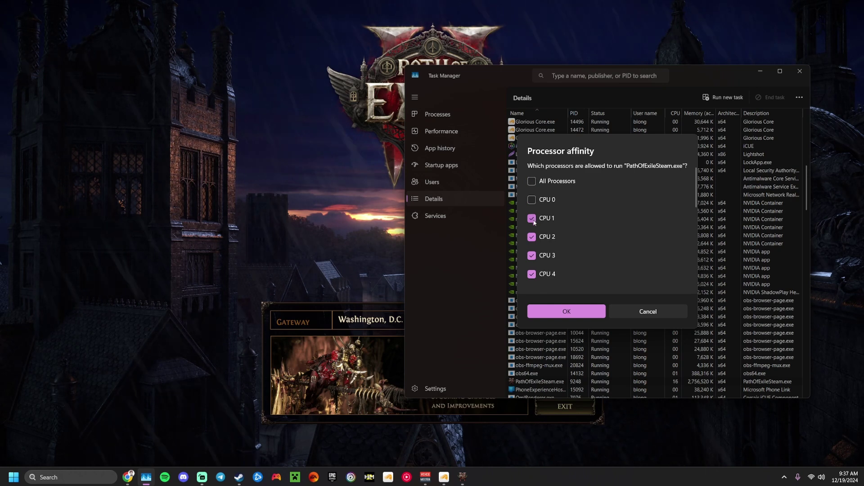
{"action": "left_click", "coordinate": [532, 218]}
{"action": "left_click", "coordinate": [531, 237]}
{"action": "left_click", "coordinate": [531, 255]}
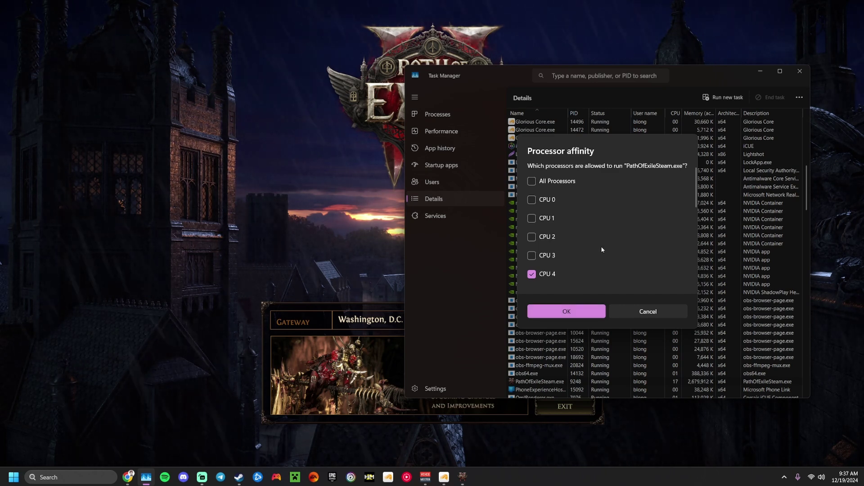
{"action": "left_click_drag", "start_coordinate": [697, 203], "coordinate": [689, 181]}
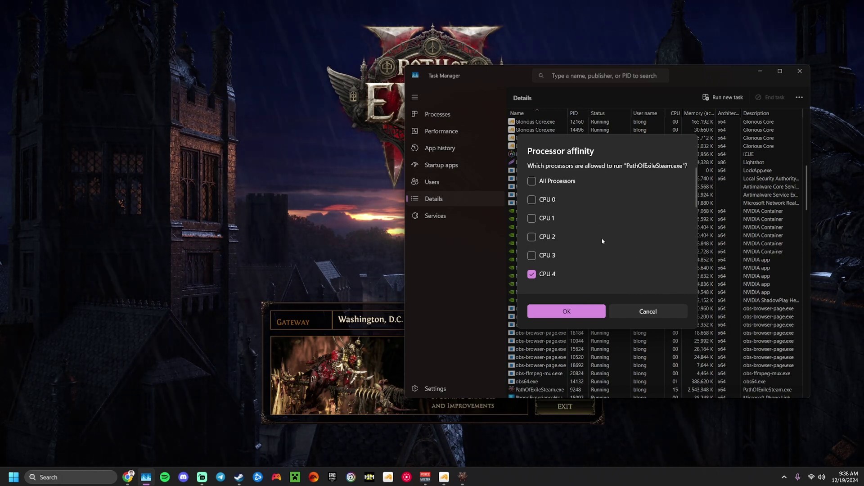
{"action": "scroll", "coordinate": [585, 268], "scroll_direction": "down", "scroll_amount": 3}
{"action": "scroll", "coordinate": [585, 271], "scroll_direction": "up", "scroll_amount": 3}
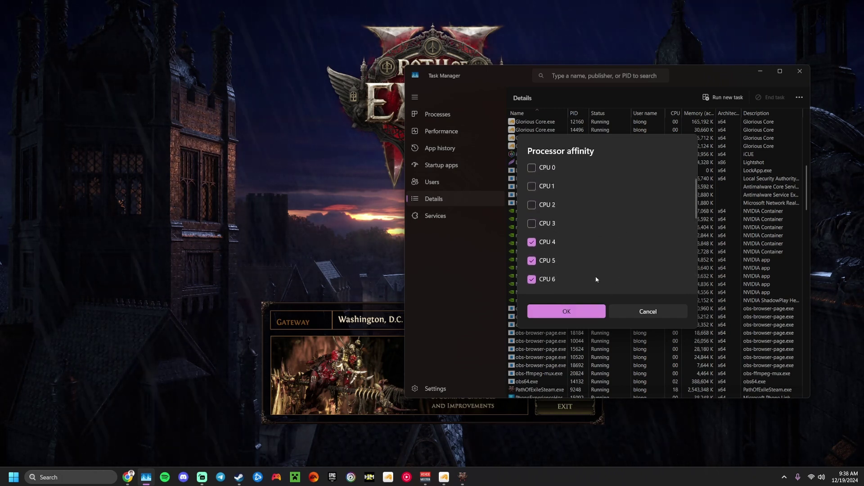
{"action": "left_click", "coordinate": [586, 315]}
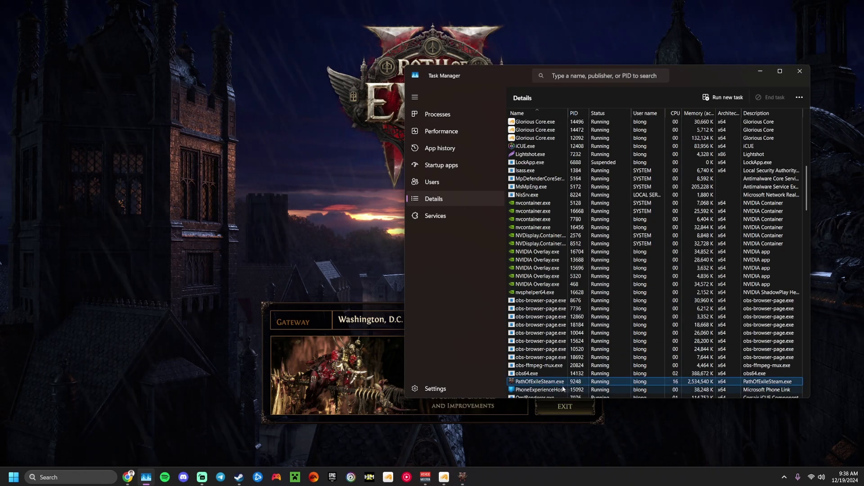
{"action": "right_click", "coordinate": [565, 383]}
- Select PathOfExileSteam.exe and show its Set priority submenu, currently Normal
{"action": "left_click", "coordinate": [594, 352]}
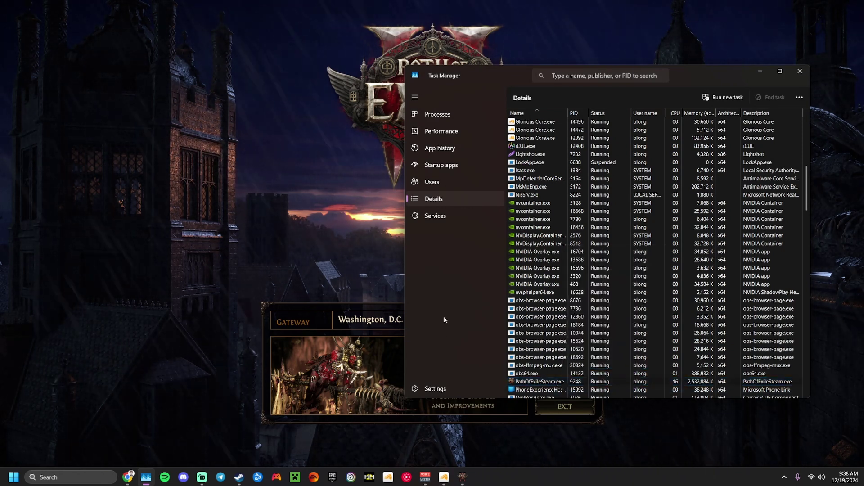
{"action": "left_click", "coordinate": [564, 381]}
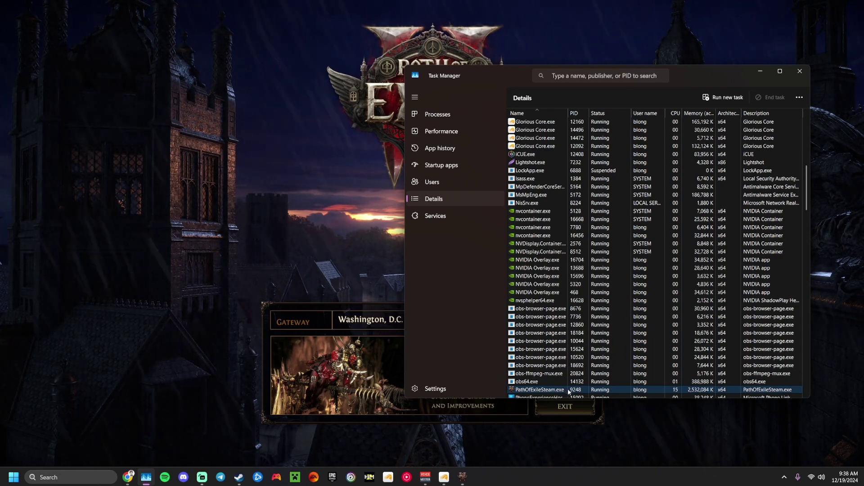
{"action": "left_click_drag", "start_coordinate": [688, 75], "coordinate": [722, 50]}
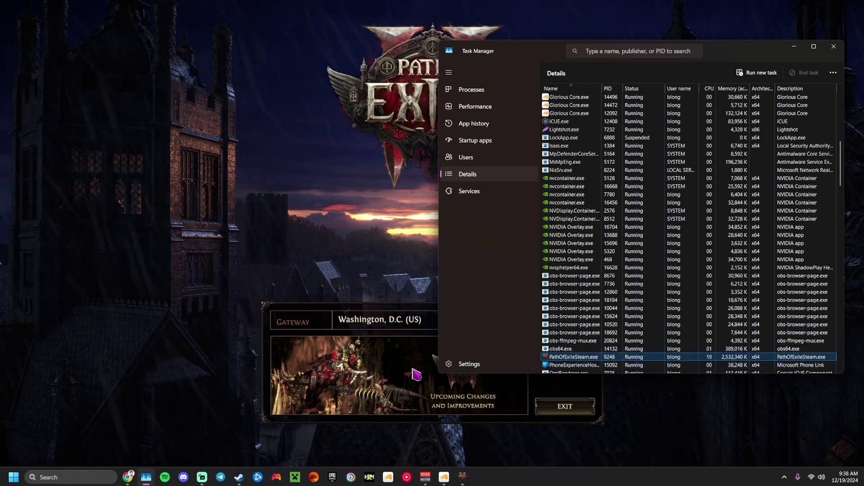
{"action": "right_click", "coordinate": [600, 364]}
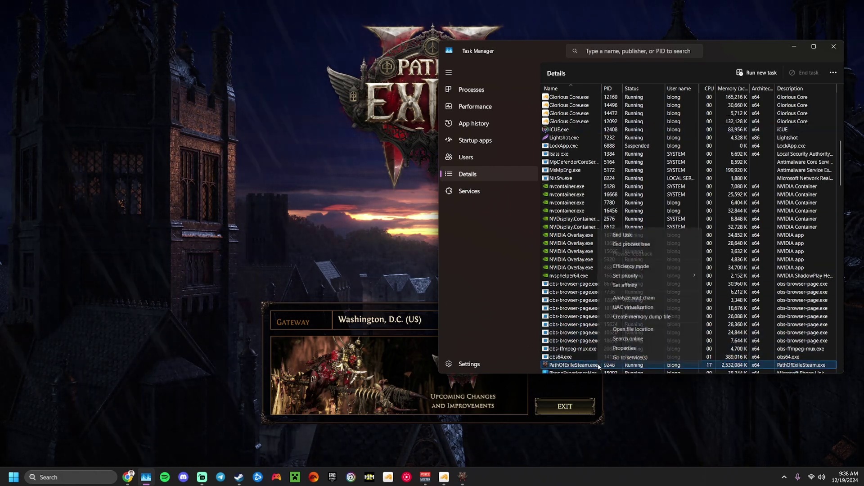
{"action": "mouse_move", "coordinate": [658, 279]}
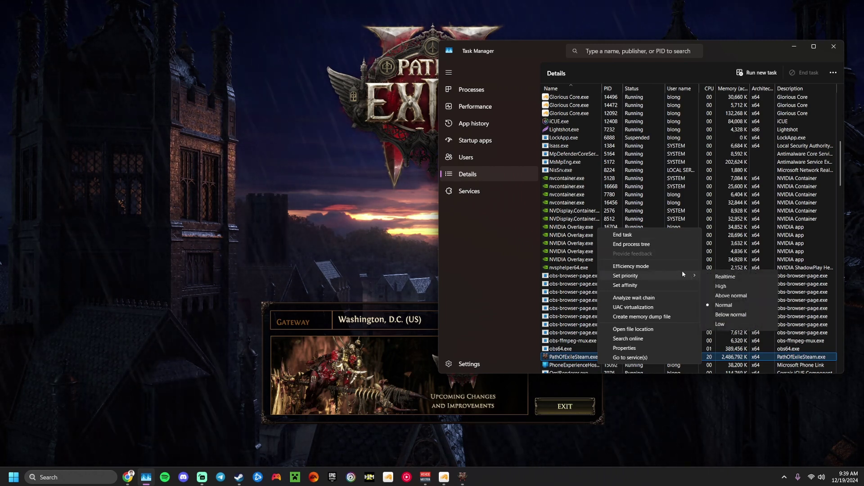
- Set PathOfExileSteam.exe priority to High, confirm the change, and check the new setting
{"action": "left_click", "coordinate": [758, 288]}
{"action": "left_click", "coordinate": [593, 235]}
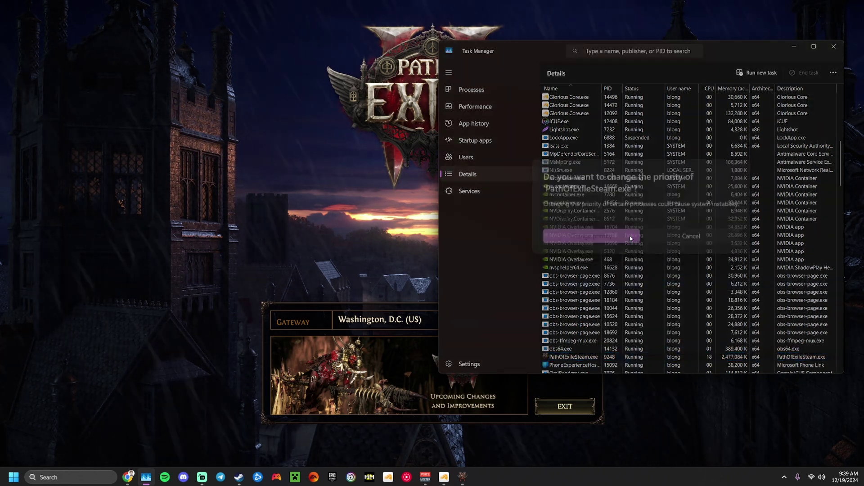
{"action": "right_click", "coordinate": [627, 356]}
{"action": "mouse_move", "coordinate": [674, 266]}
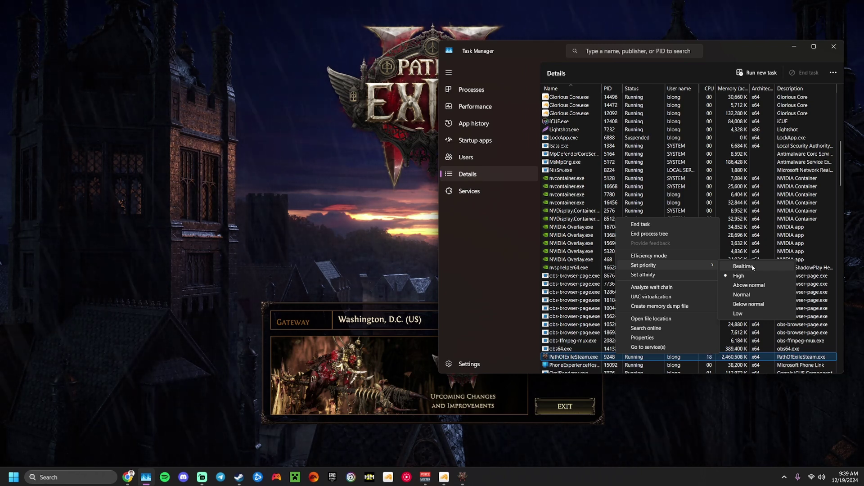
{"action": "left_click", "coordinate": [490, 255]}
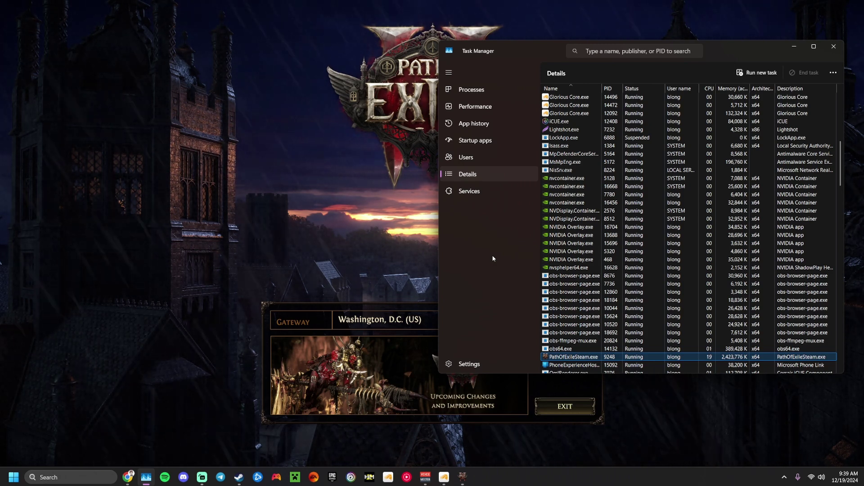
- Dismiss the process menu and close Task Manager to return to the game's login screen
{"action": "right_click", "coordinate": [625, 355]}
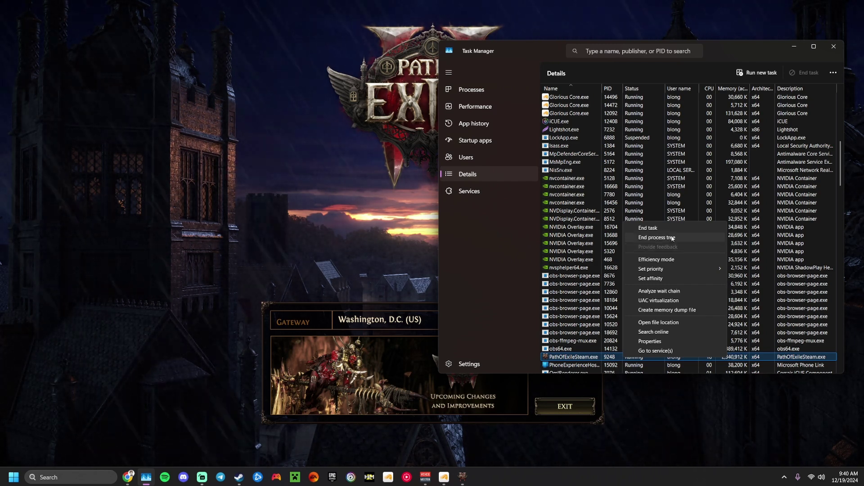
{"action": "left_click", "coordinate": [490, 282]}
{"action": "left_click", "coordinate": [834, 47]}
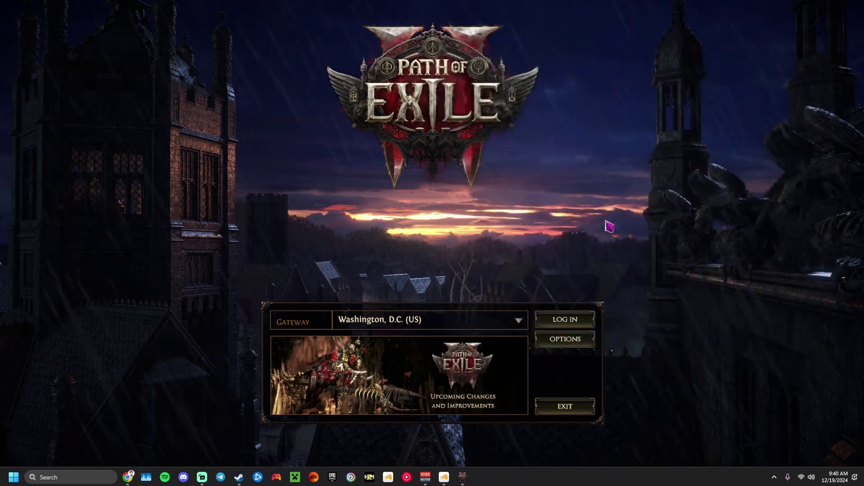